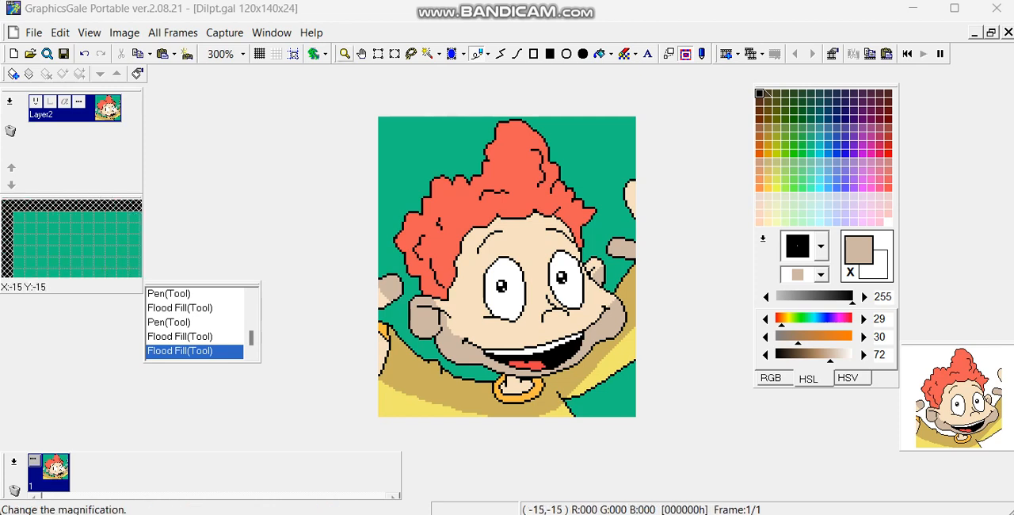
Step: Test zooming in and out on the drawing and go through the hand, selection and pen tools
click(345, 54)
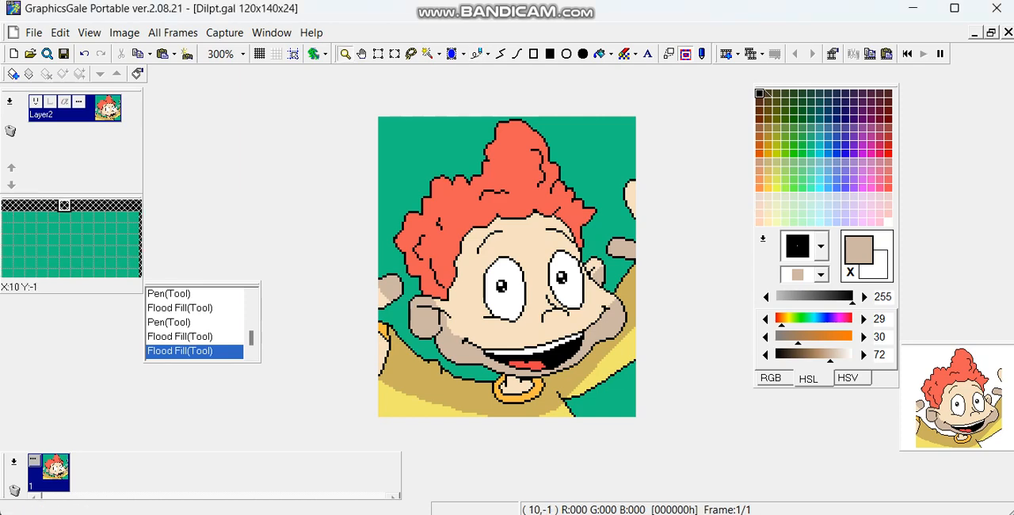
click(430, 168)
right_click(430, 168)
click(430, 168)
right_click(429, 169)
click(361, 54)
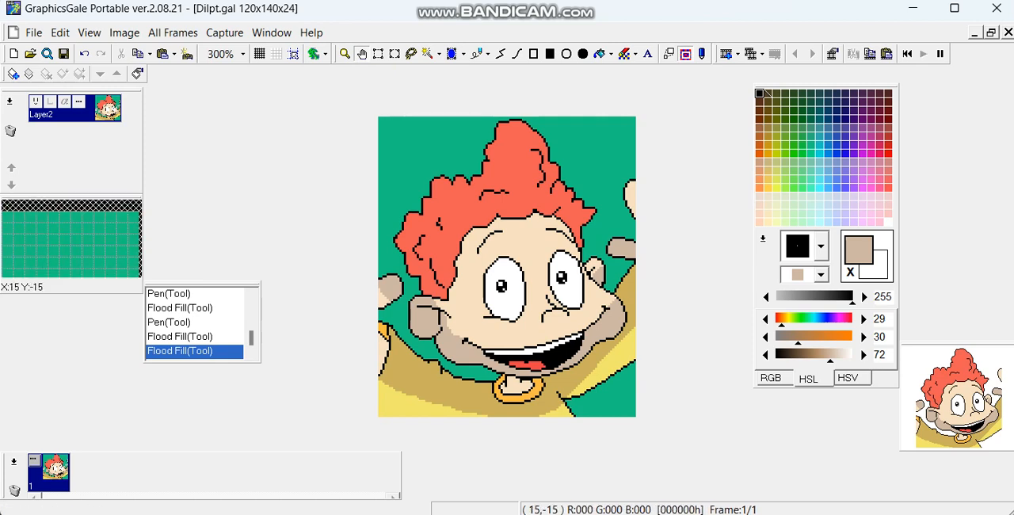
click(379, 55)
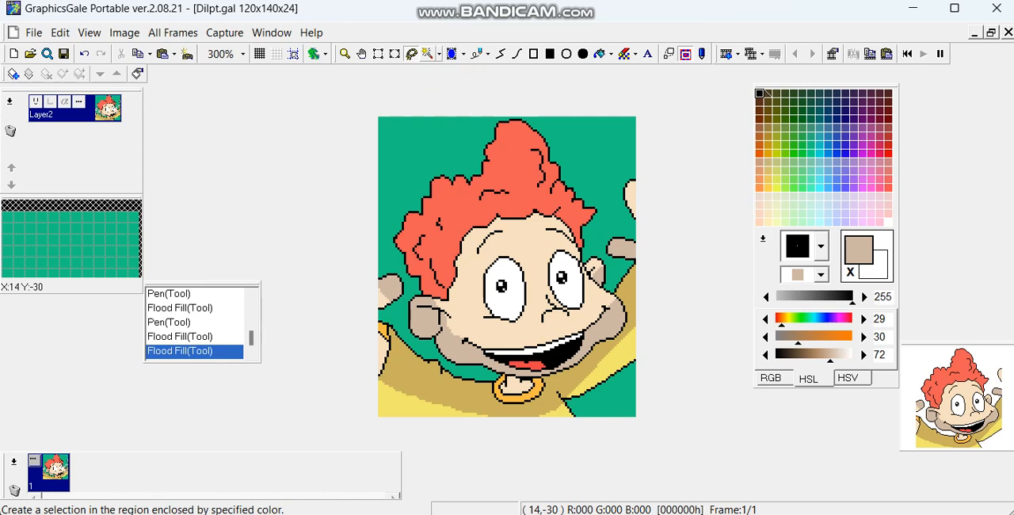
click(452, 54)
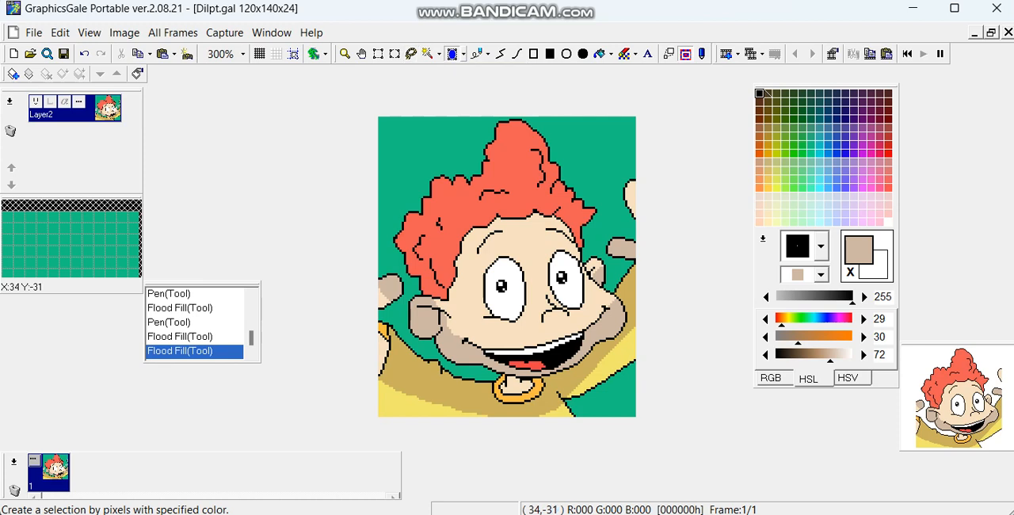
click(476, 54)
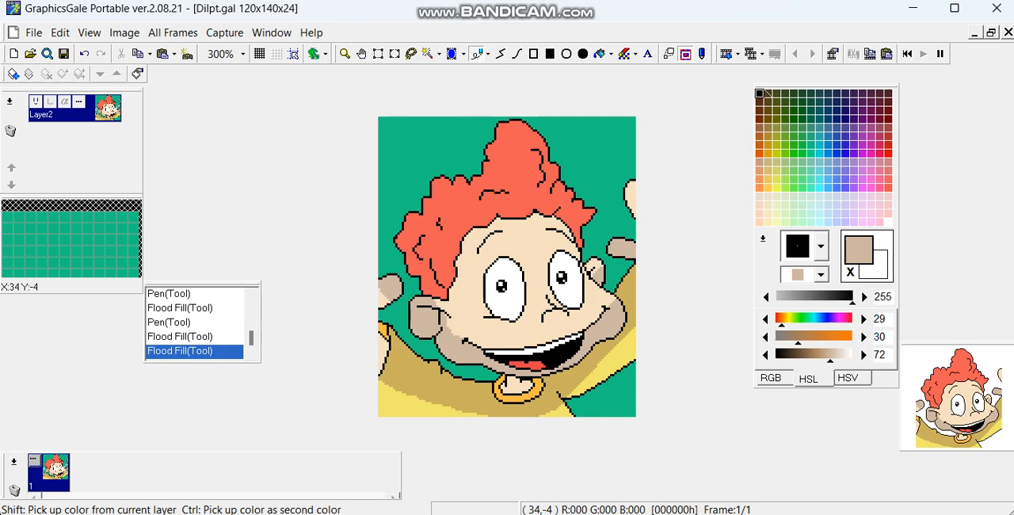
Step: Review the Pen tool's sensitivity options, leaving them as they are
click(488, 54)
click(508, 72)
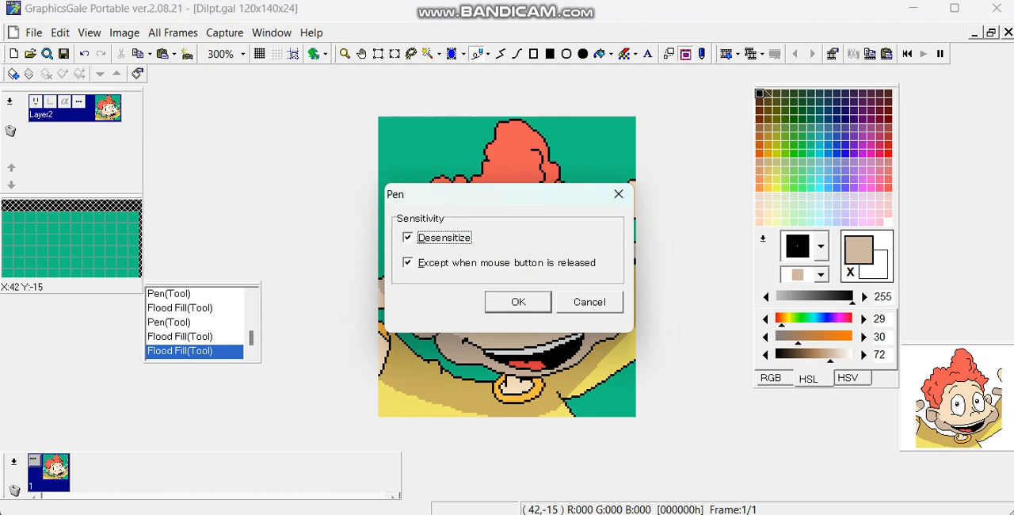
click(518, 302)
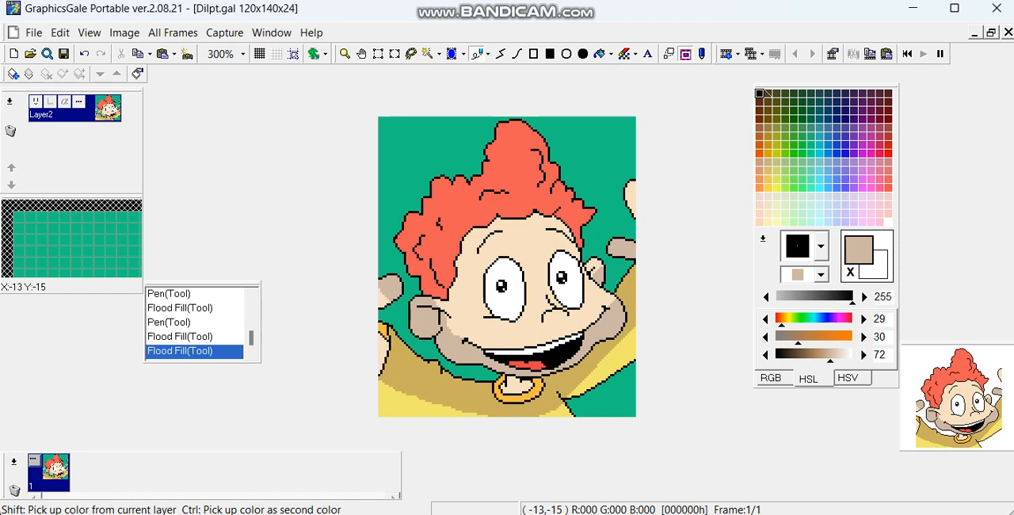
Step: Magnify the drawing to 400% and go through the rectangle, filled rectangle, oval and filled oval tools
click(344, 54)
right_click(558, 178)
click(541, 207)
click(527, 186)
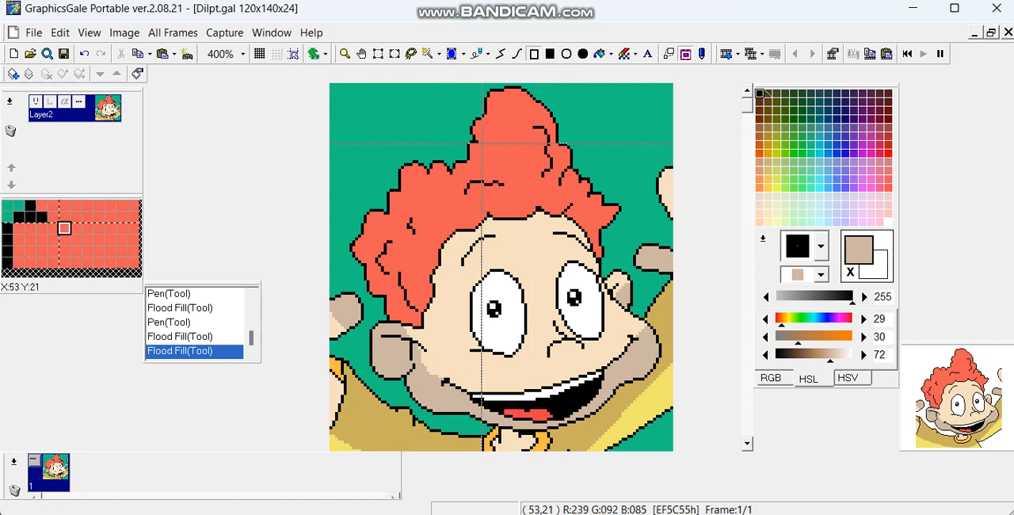
click(549, 54)
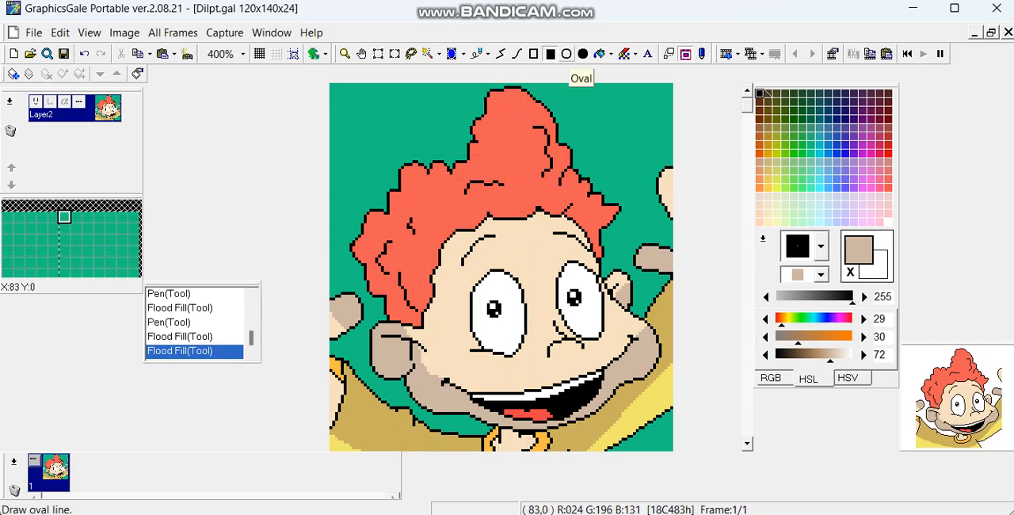
click(566, 54)
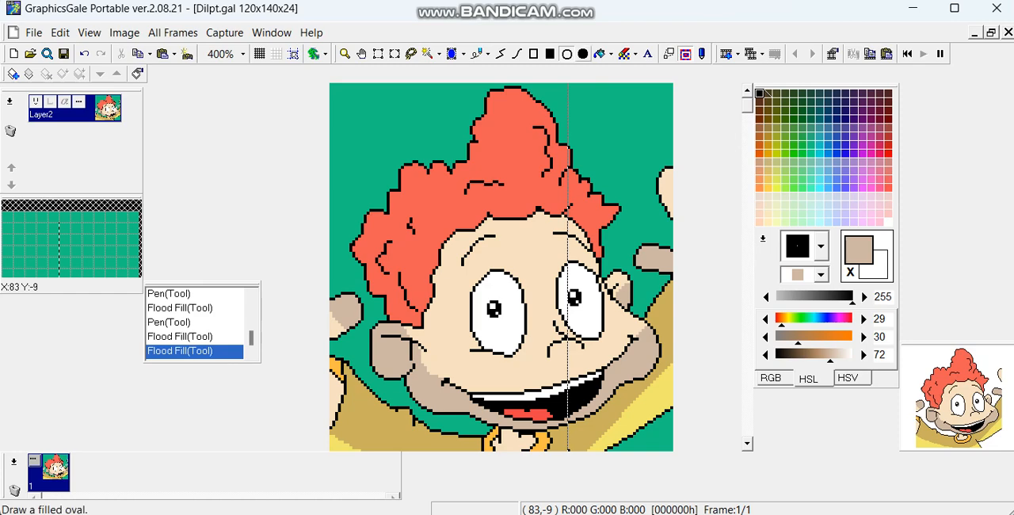
click(582, 54)
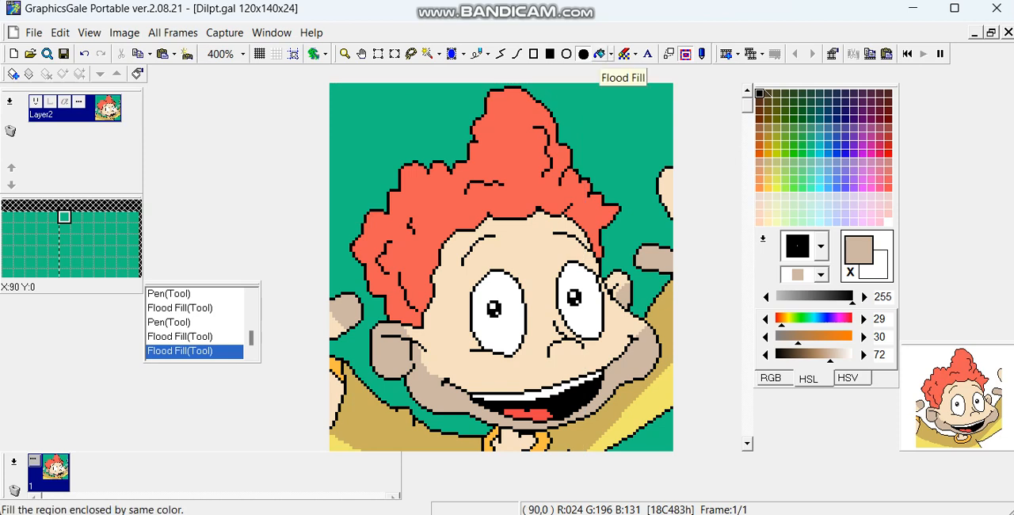
Step: Inspect the Flood Fill tool's tolerance option and leave without changing it
click(610, 54)
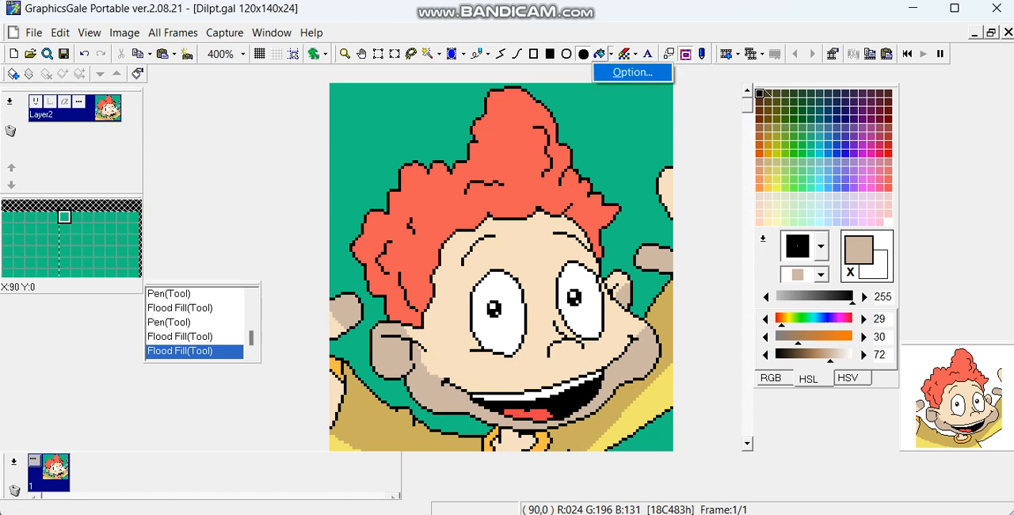
click(632, 72)
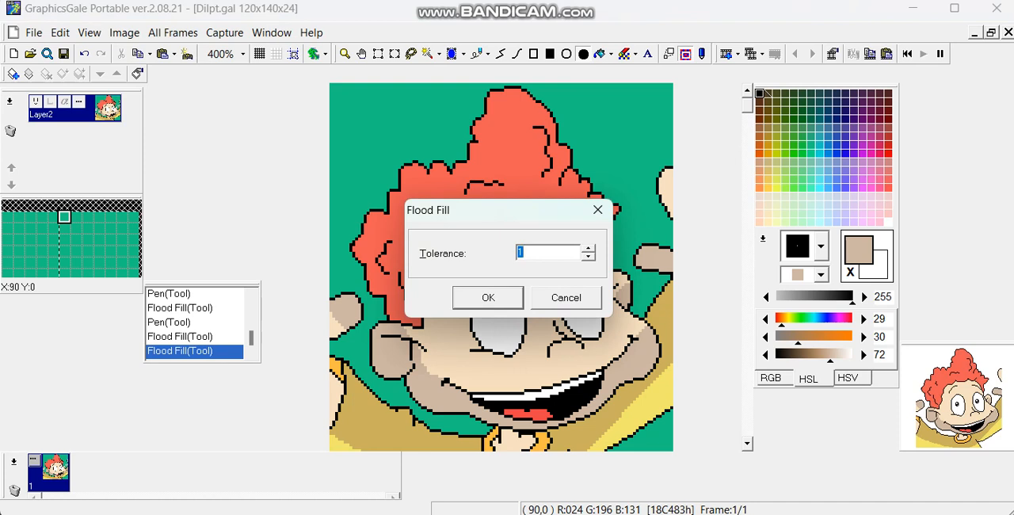
click(567, 298)
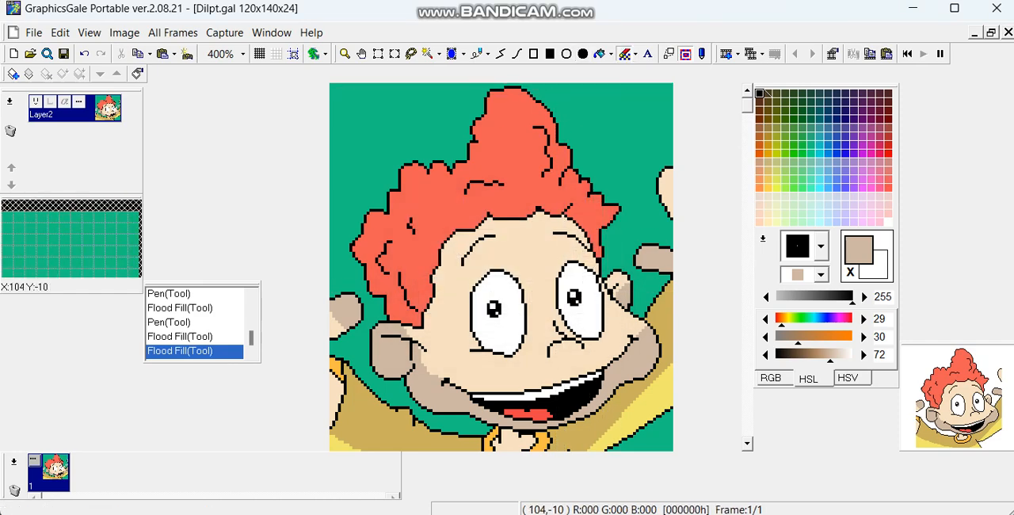
Step: Enable Desensitize for the Color Replacer tool and choose the Normal paint mode
click(636, 54)
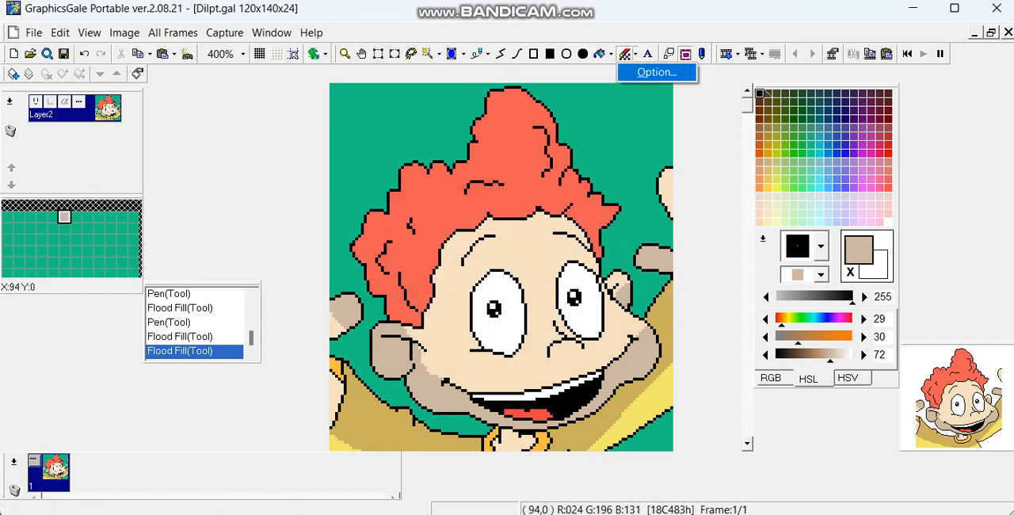
click(656, 72)
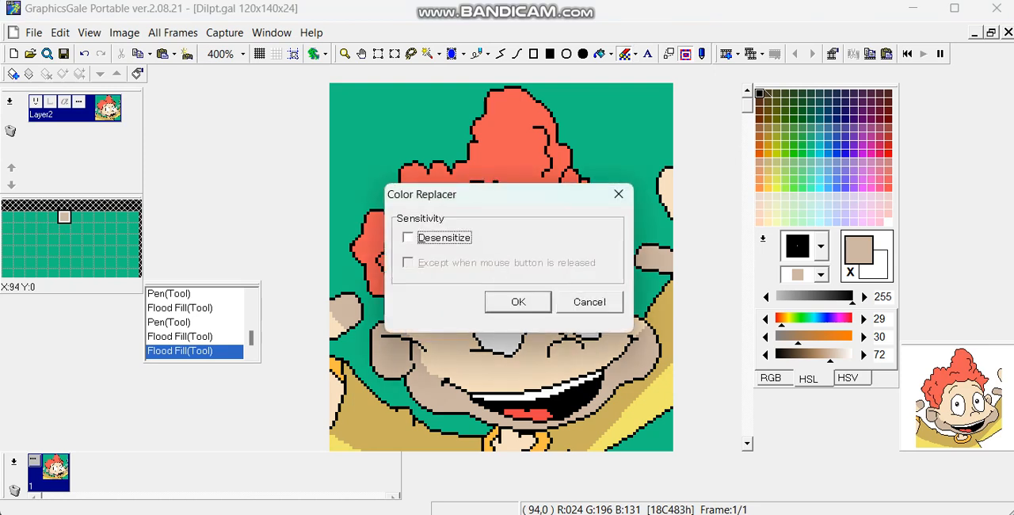
click(408, 238)
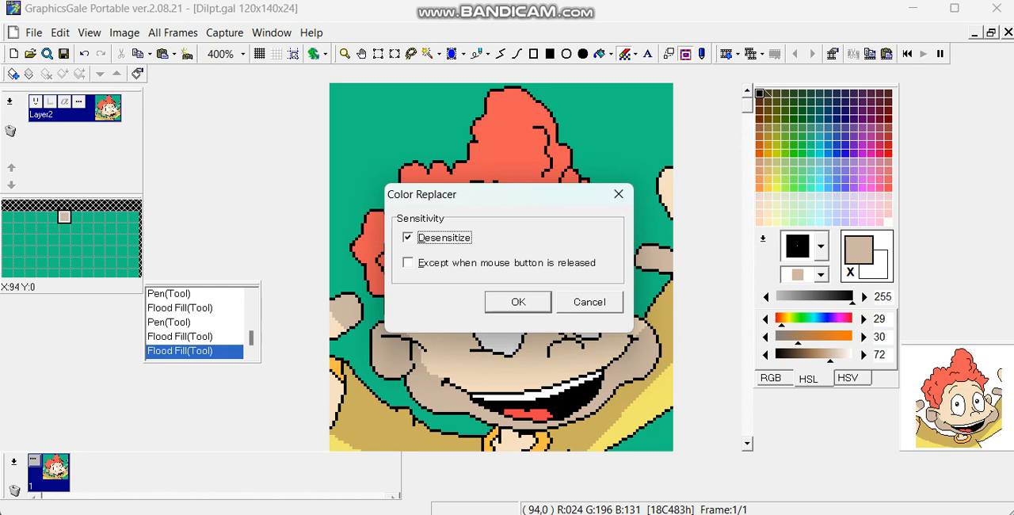
click(518, 302)
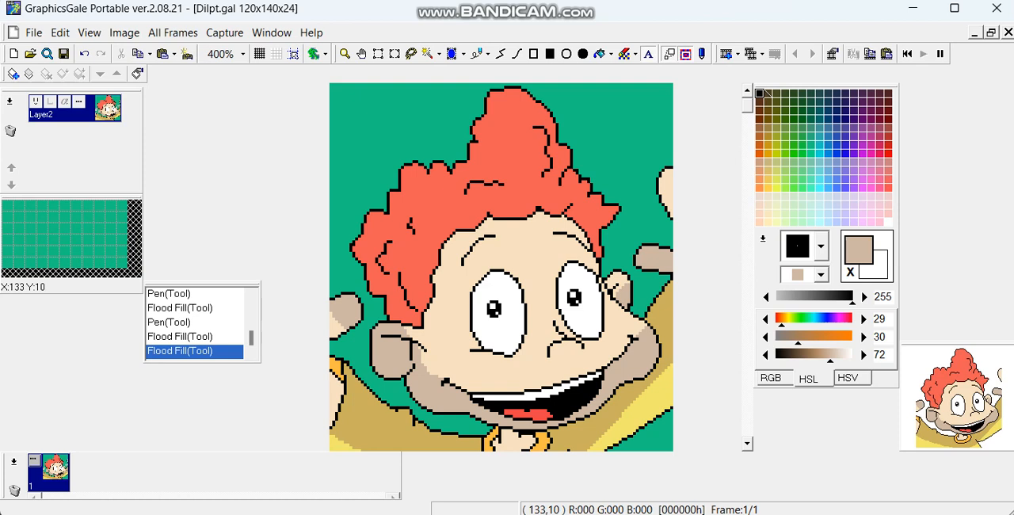
click(702, 54)
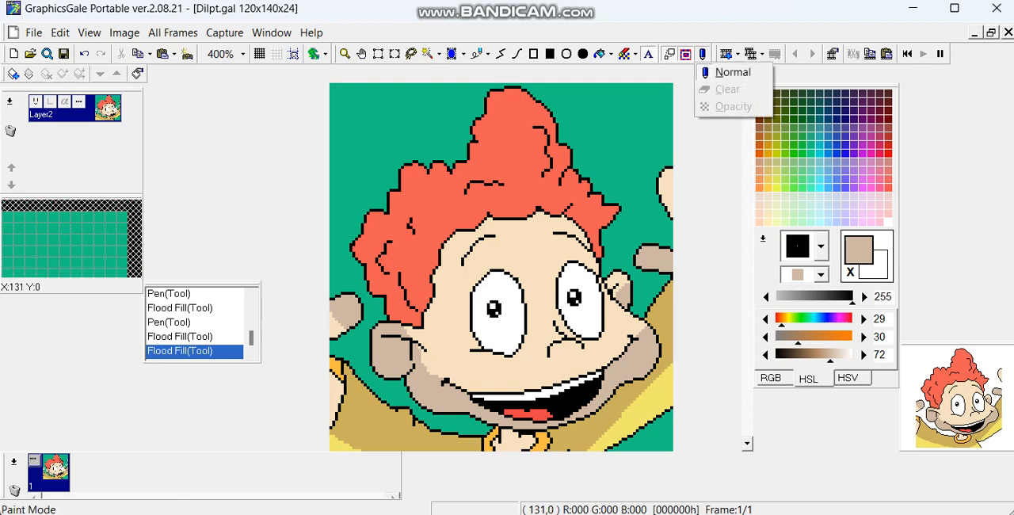
click(733, 72)
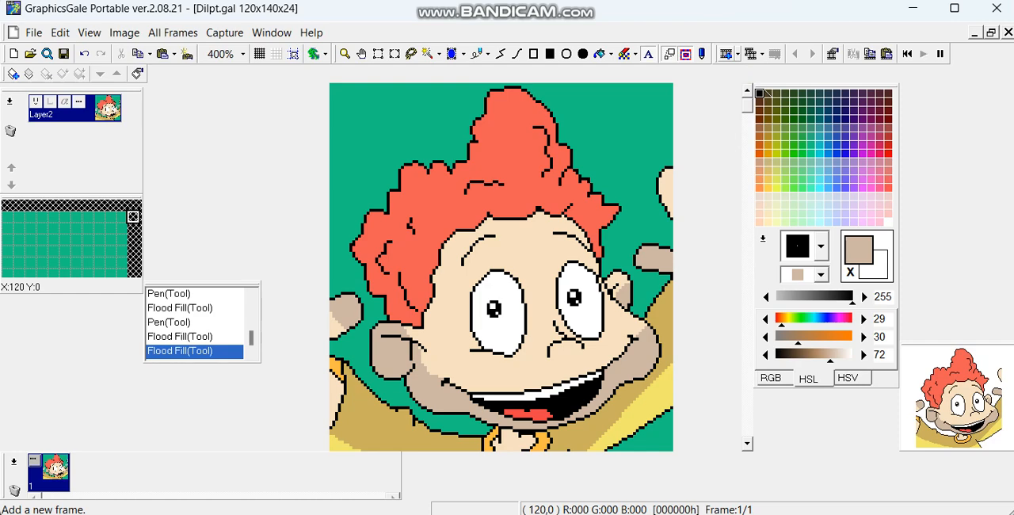
Step: Look over the current frame's properties and the options for duplicating a frame, without applying any
click(725, 54)
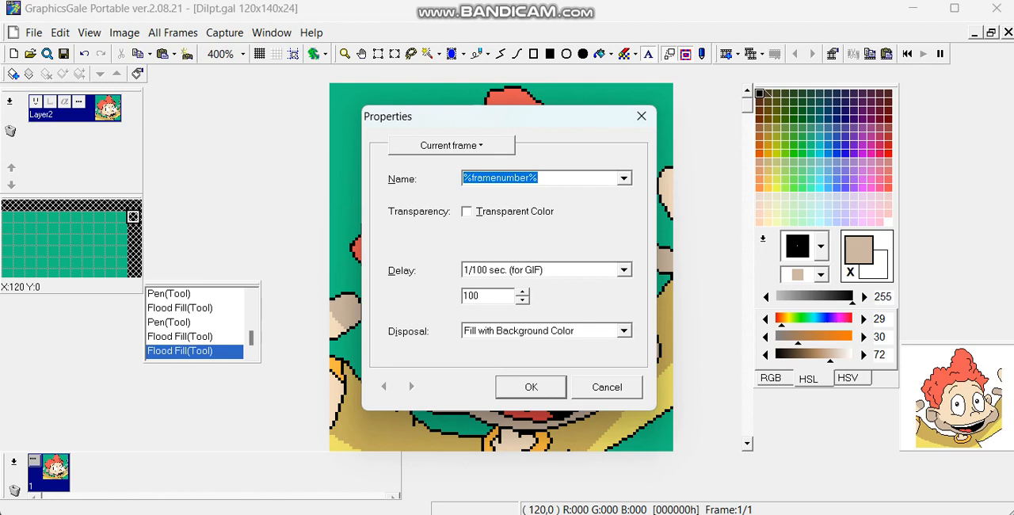
key(alt+t)
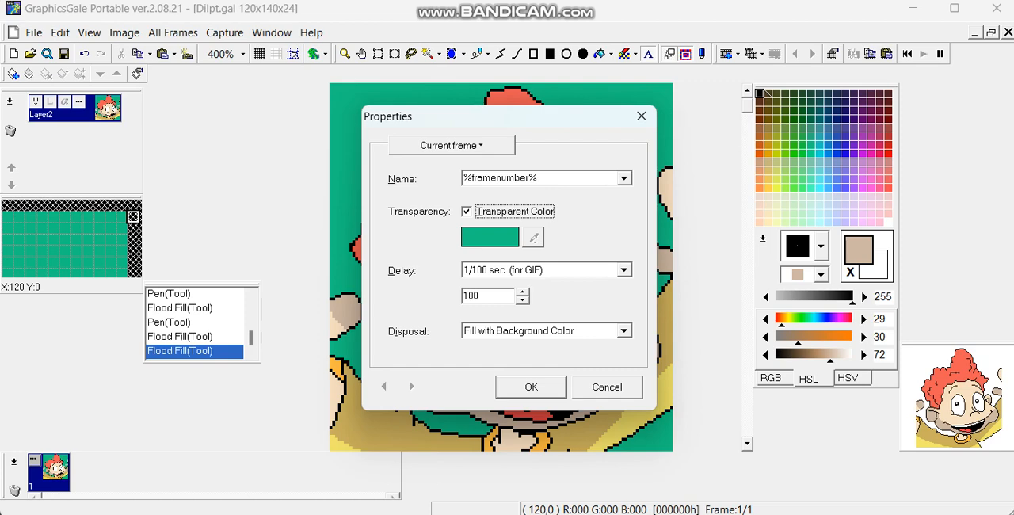
click(599, 384)
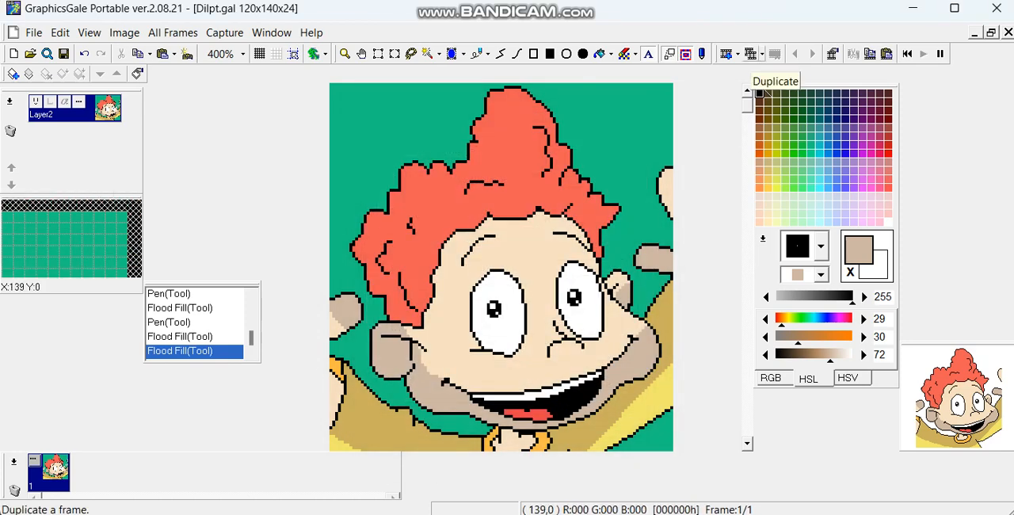
click(752, 54)
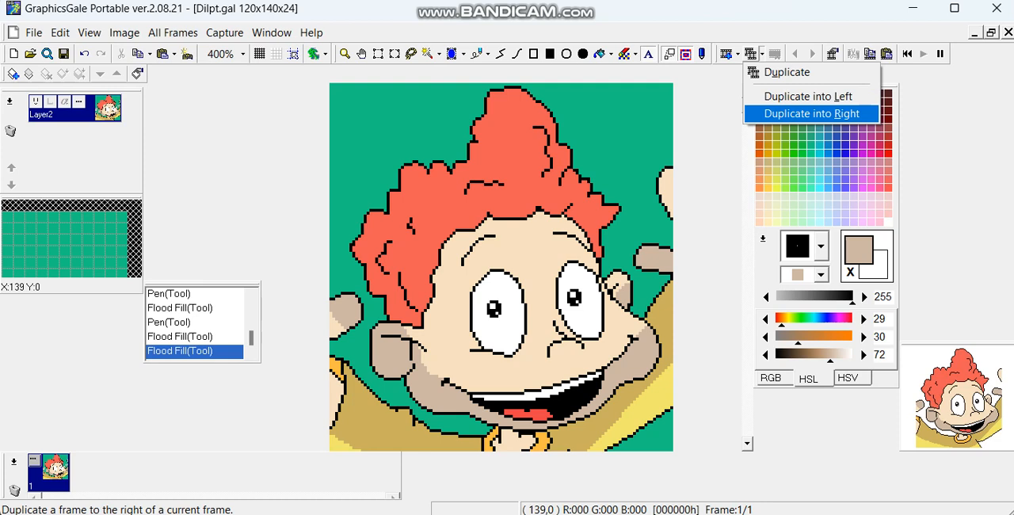
click(762, 54)
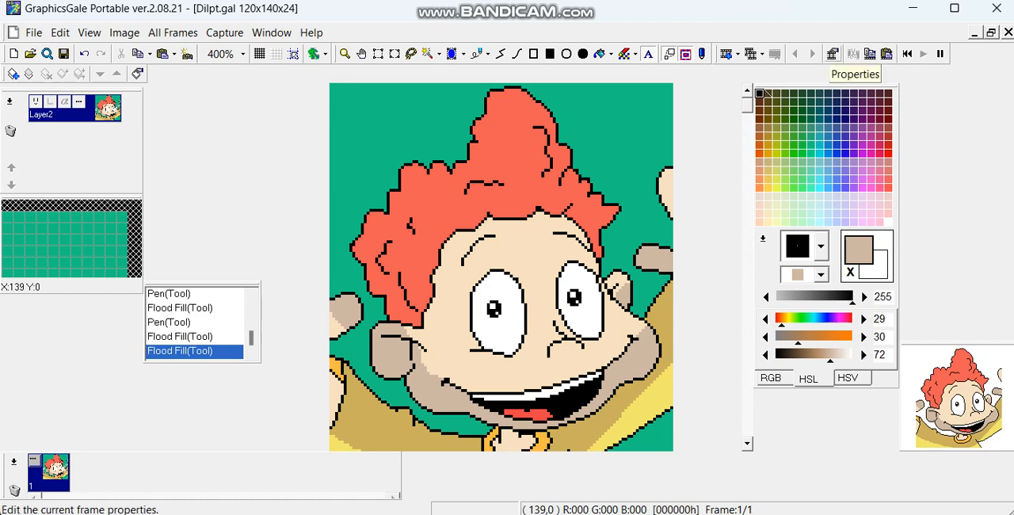
Step: Check the frame's transparency, delay and disposal settings from both places that offer them, cancelling each time
click(832, 54)
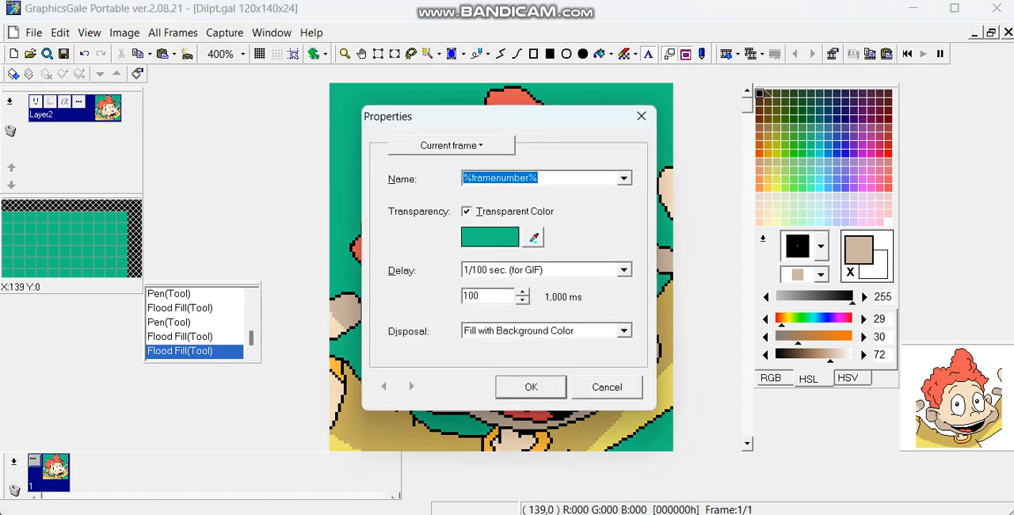
click(606, 387)
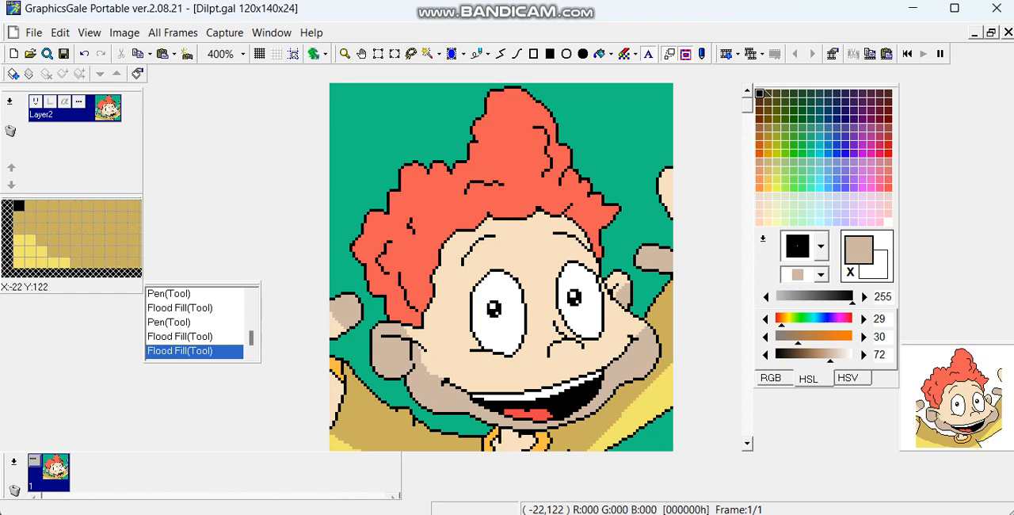
click(34, 460)
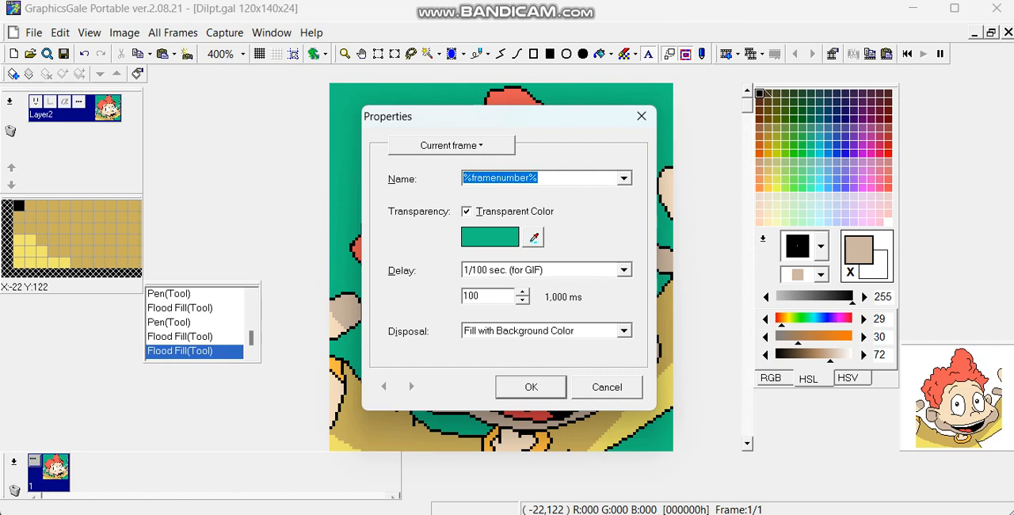
click(606, 387)
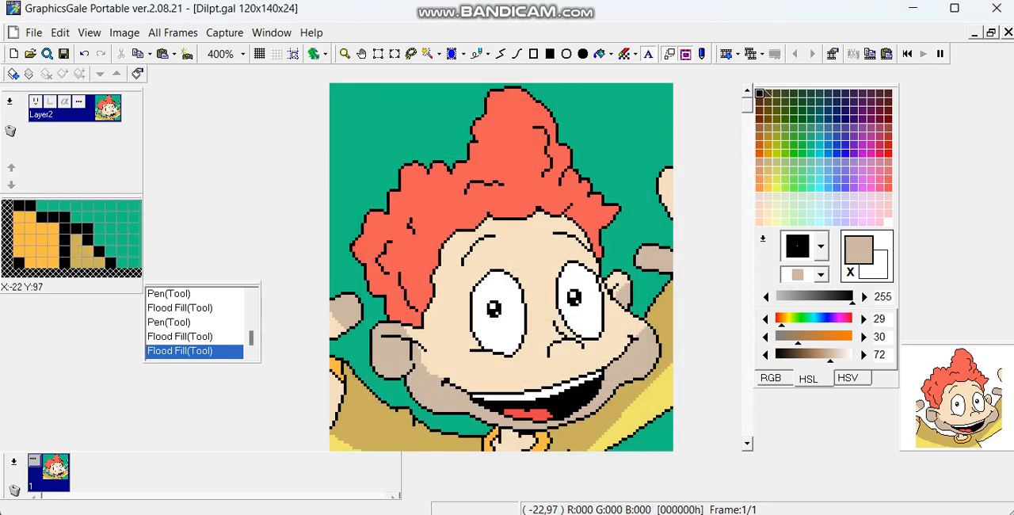
Step: Examine the frame commands, including the Add and Duplicate choices, without running any
click(14, 462)
mouse_move(64, 308)
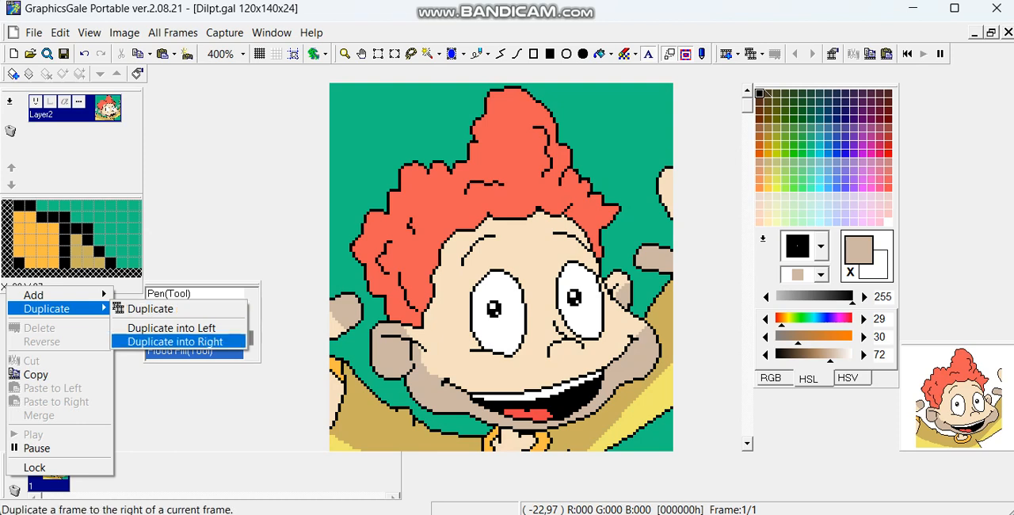
mouse_move(33, 295)
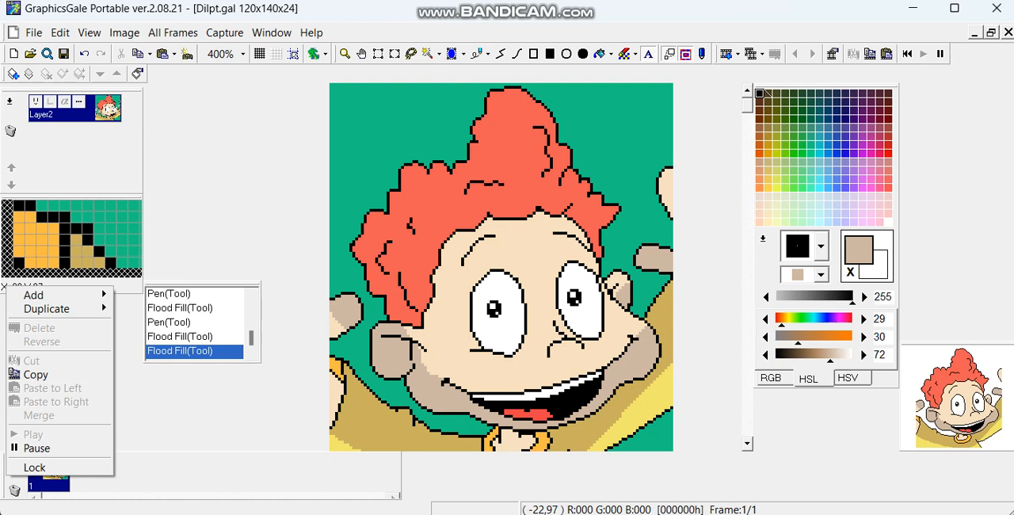
key(Escape)
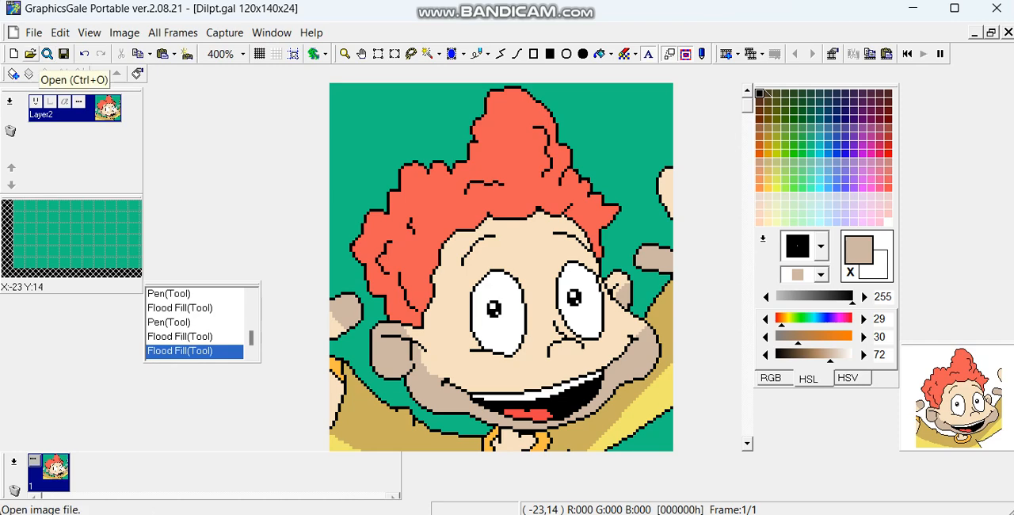
Step: Open the image file browser to view its folder thumbnails and close it again
click(47, 53)
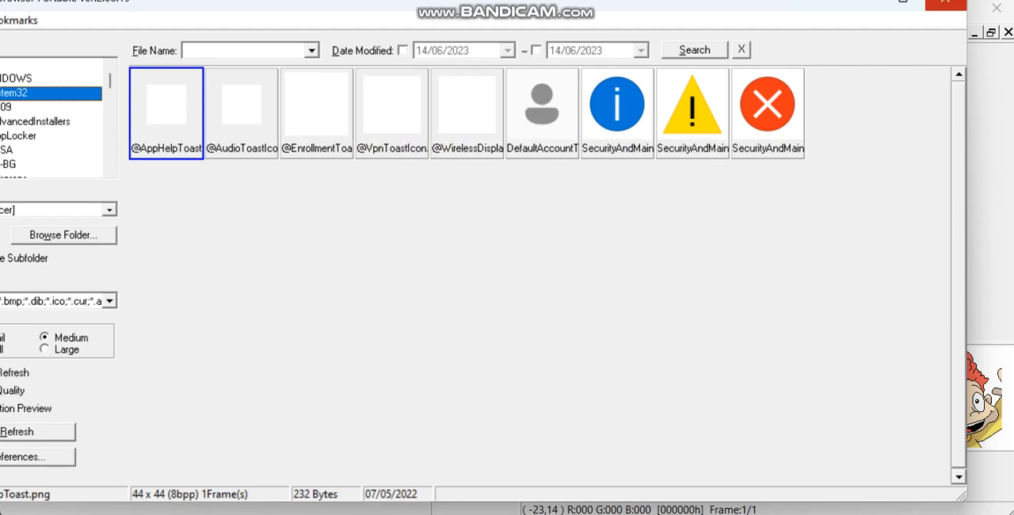
click(946, 3)
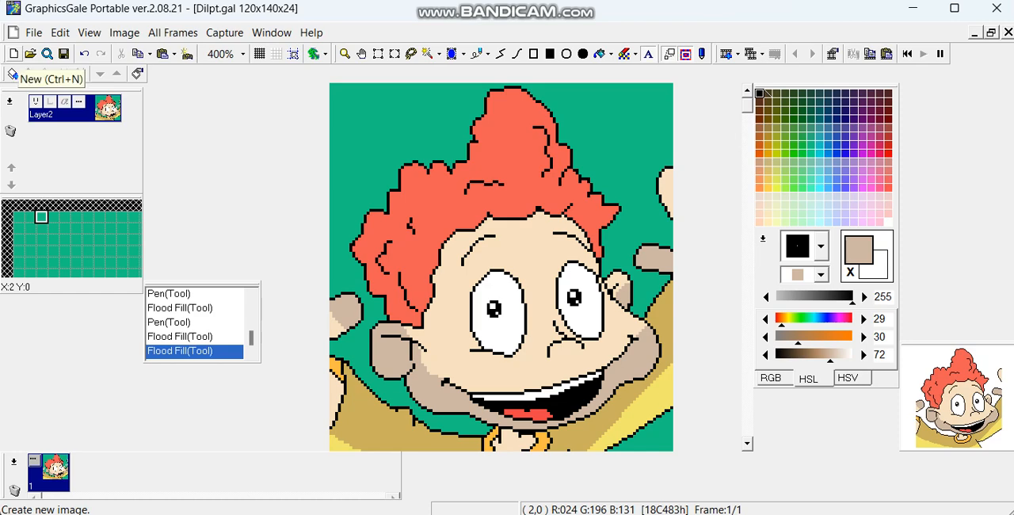
Step: Review the new image settings and available color depths, keep 32bit(Full color + Alpha channel), and cancel without creating an image
click(14, 53)
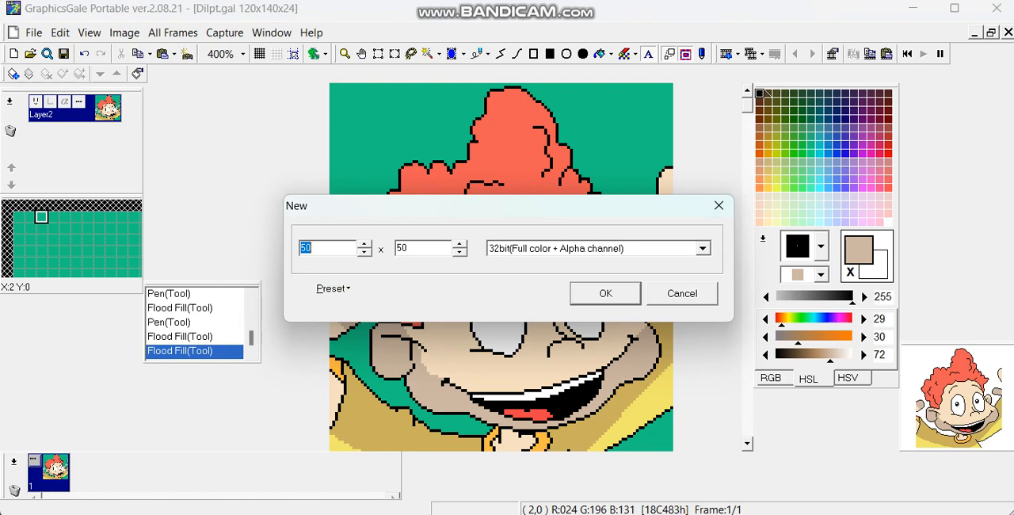
click(701, 248)
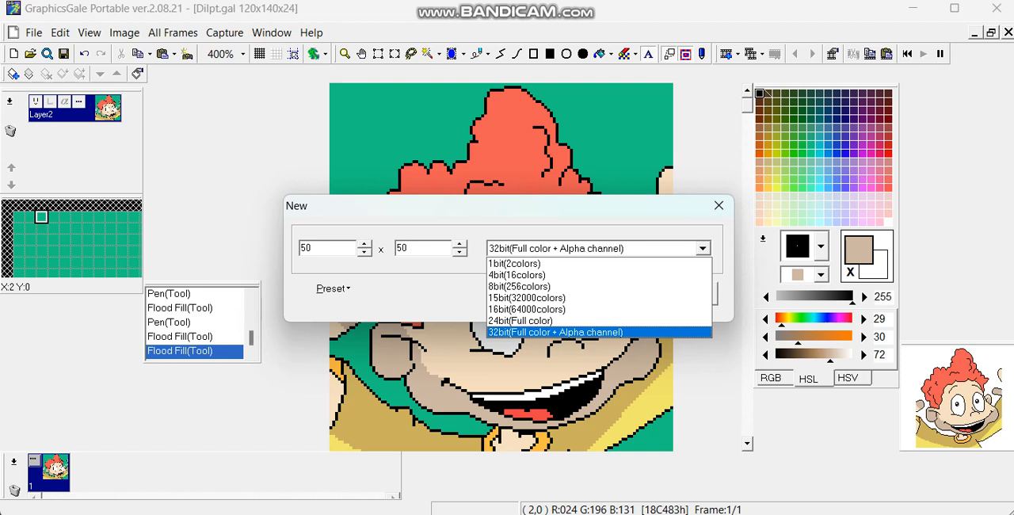
click(556, 332)
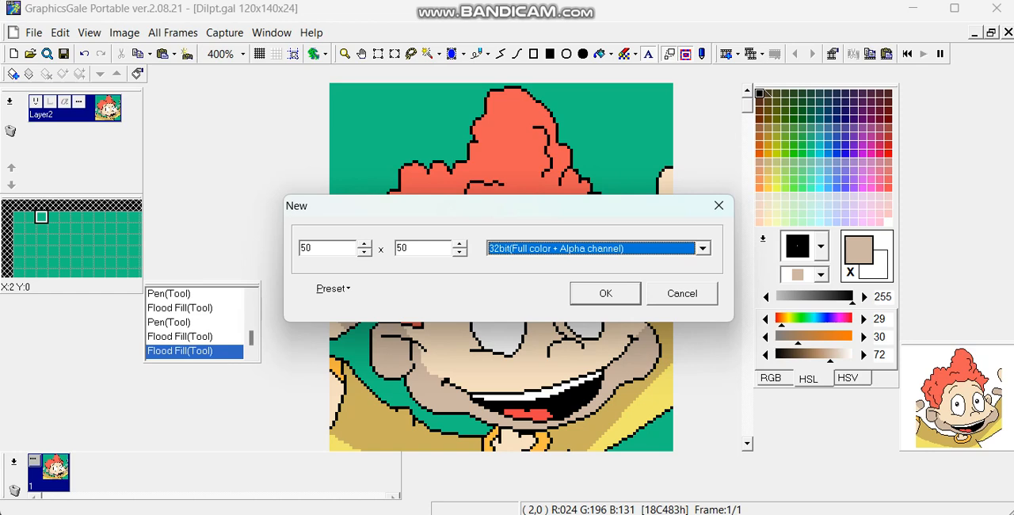
click(681, 293)
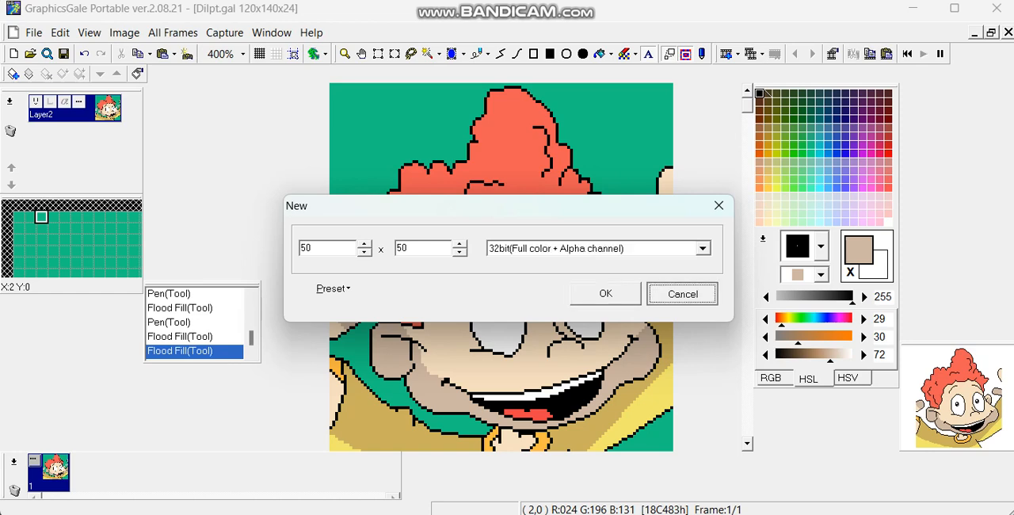